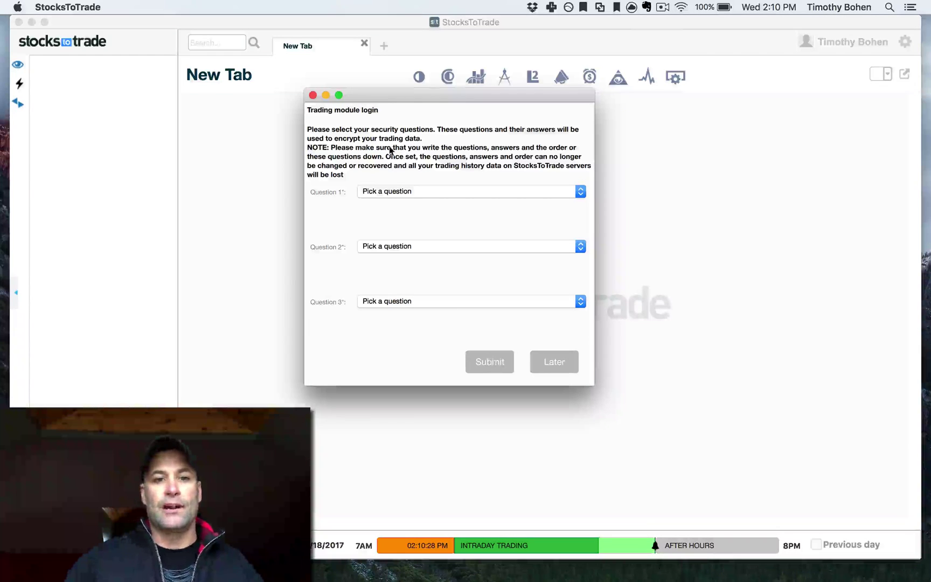
Choose the childhood phone number, favorite actor/musician/artist, and favorite pet security questions.
left_click(394, 191)
left_click(394, 212)
left_click(412, 248)
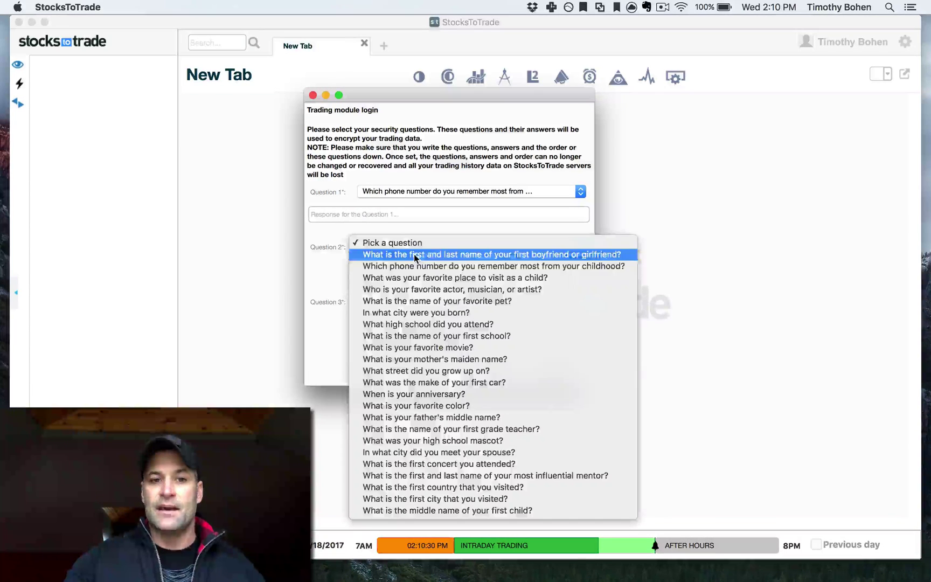
left_click(423, 289)
left_click(440, 301)
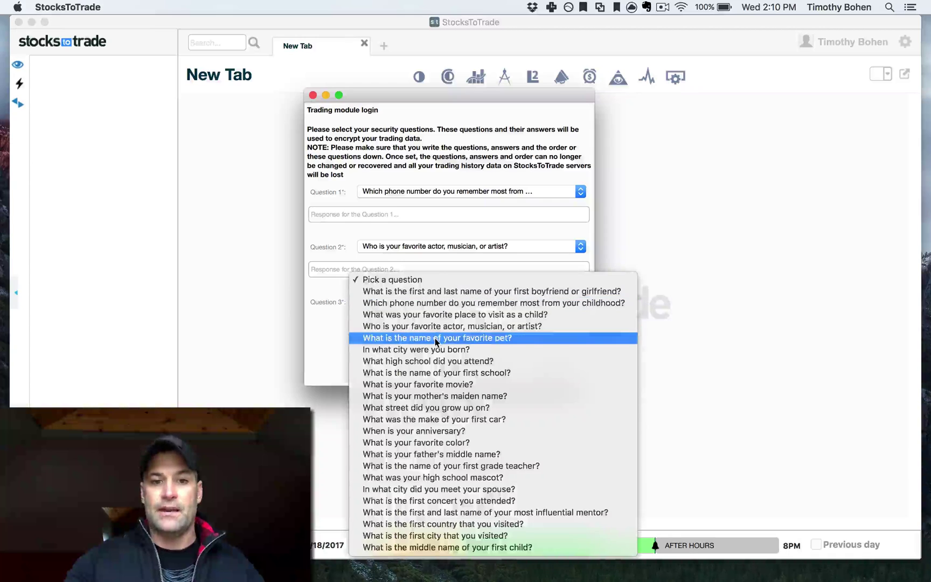
left_click(402, 339)
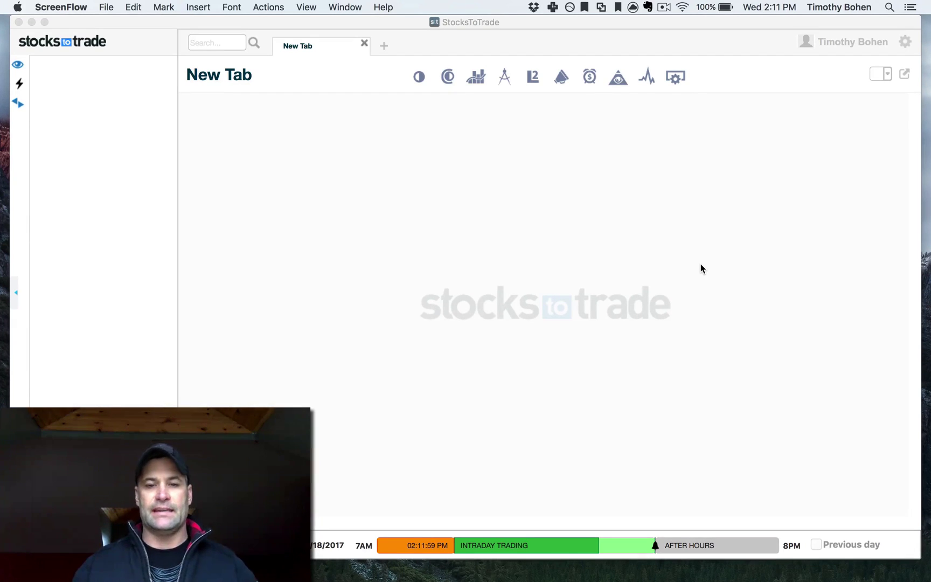
In Account Management, add a paper trading account and start the Paper trade sign-up.
left_click(677, 77)
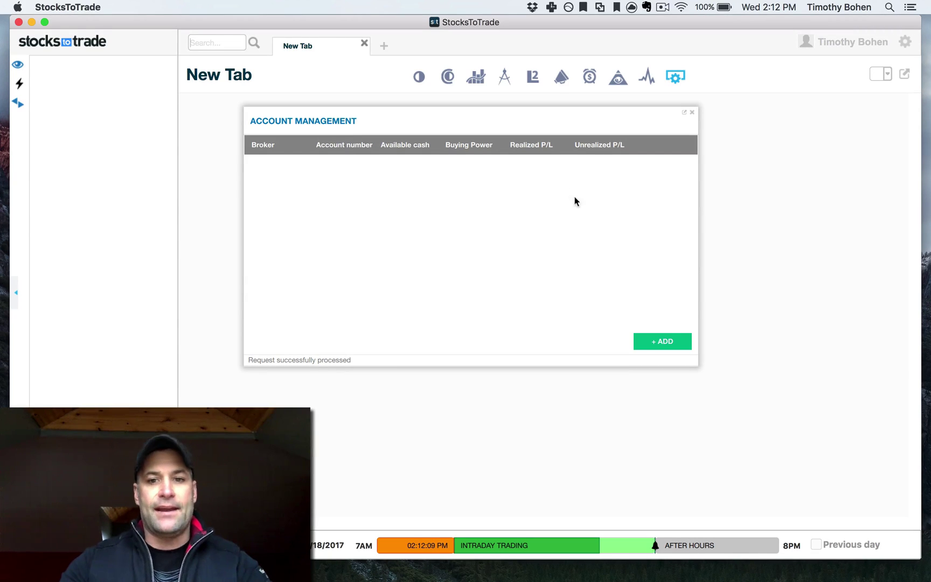
left_click(671, 342)
left_click(491, 235)
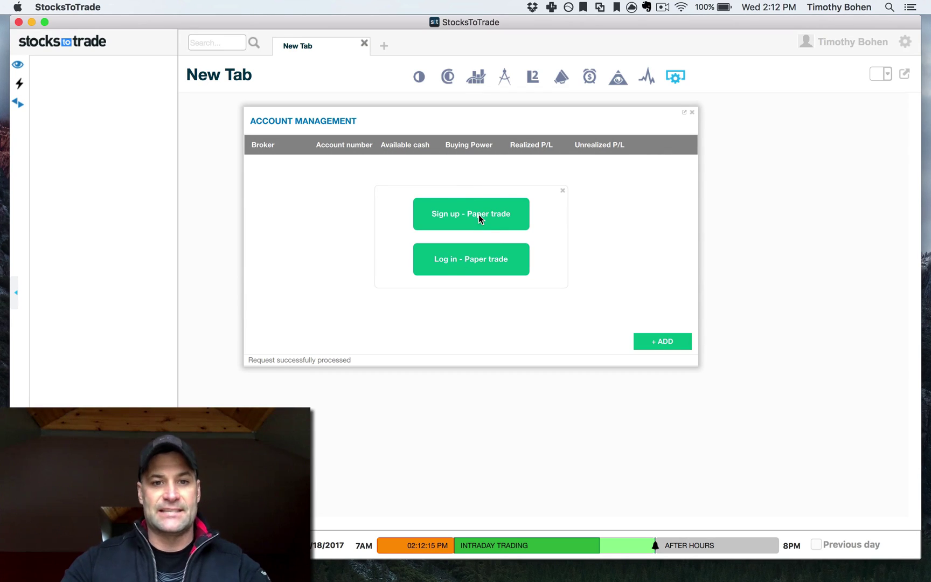
left_click(478, 215)
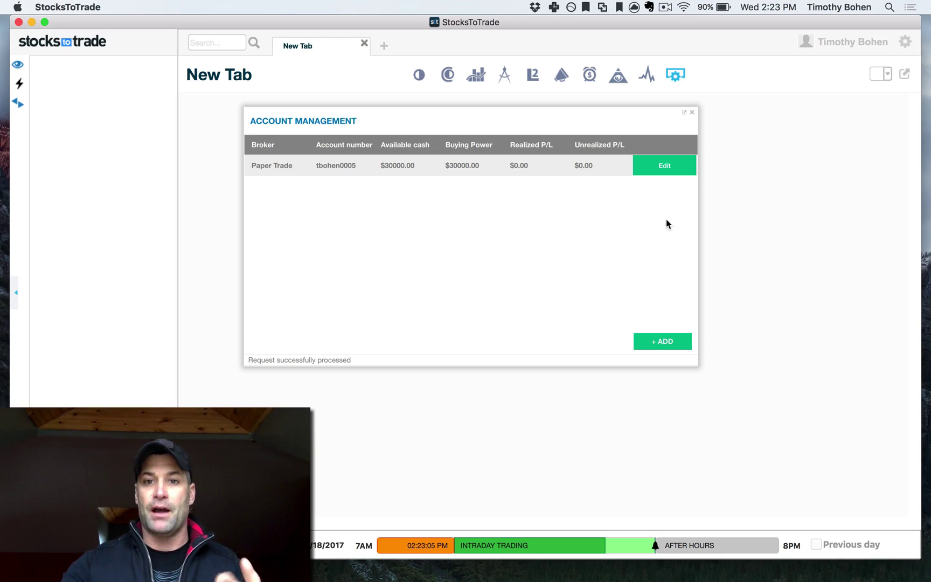
Open the paper account's update form and set its Balance to 5000.
left_click(662, 166)
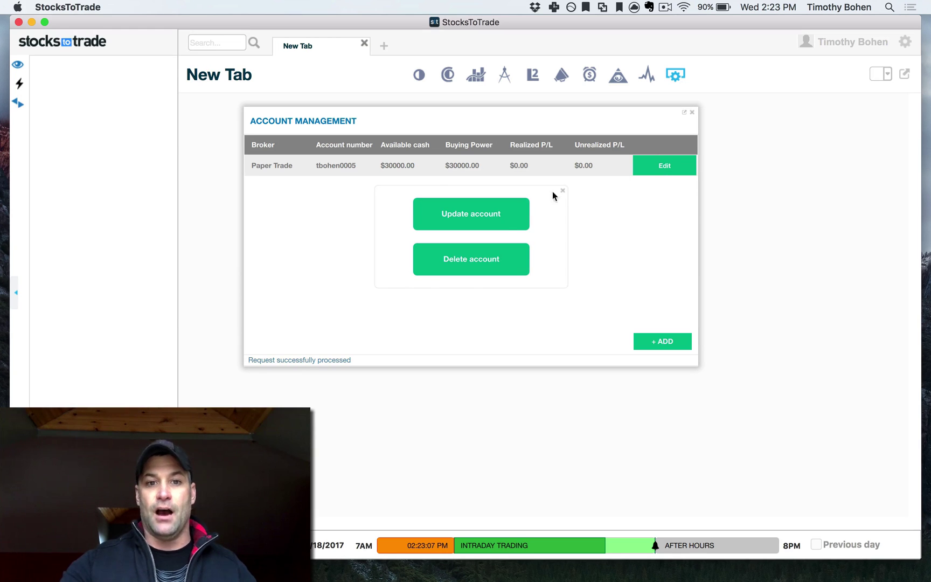
left_click(501, 223)
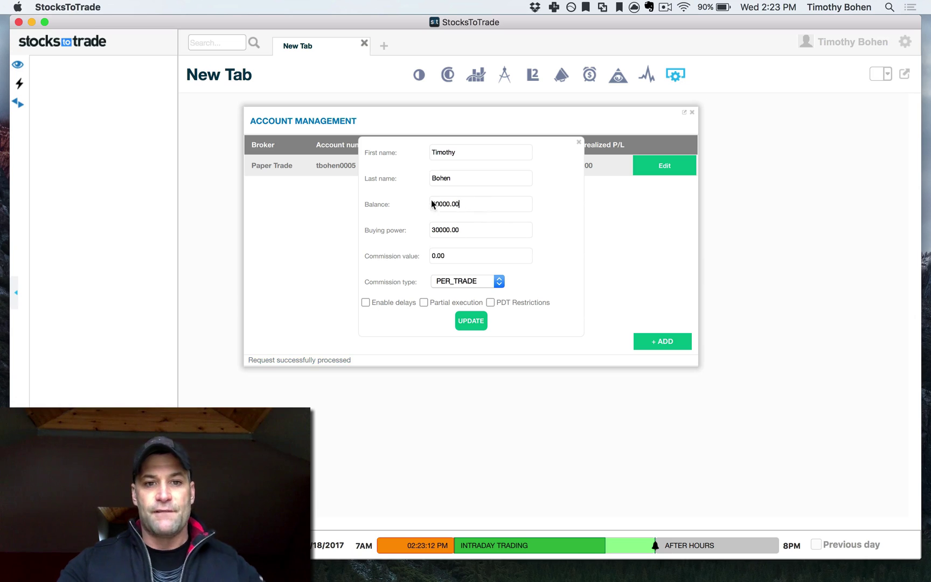
left_click_drag(461, 205, 400, 199)
type("50000")
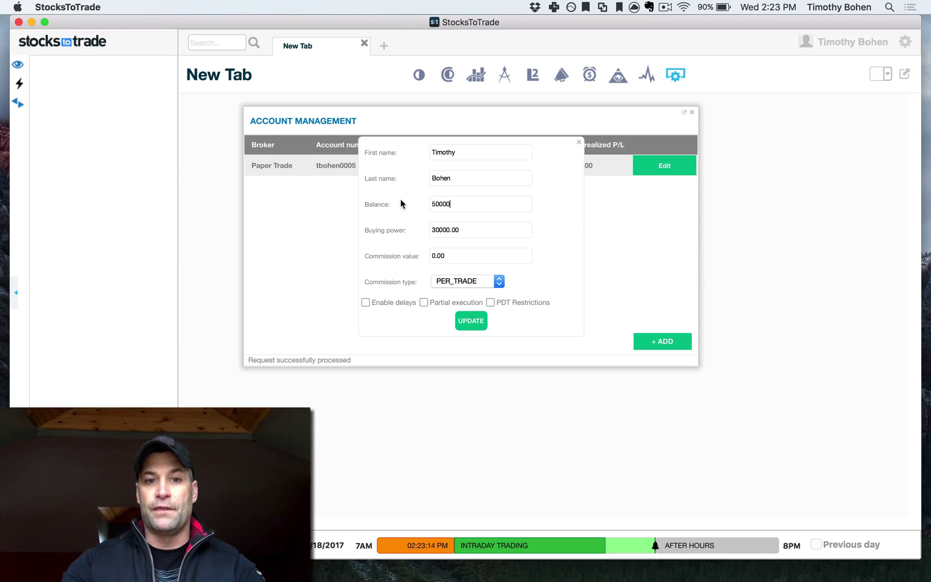
key("BackSpace")
key("BackSpace")
key("BackSpace")
key("BackSpace")
key("BackSpace")
key("BackSpace")
key("BackSpace")
key("BackSpace")
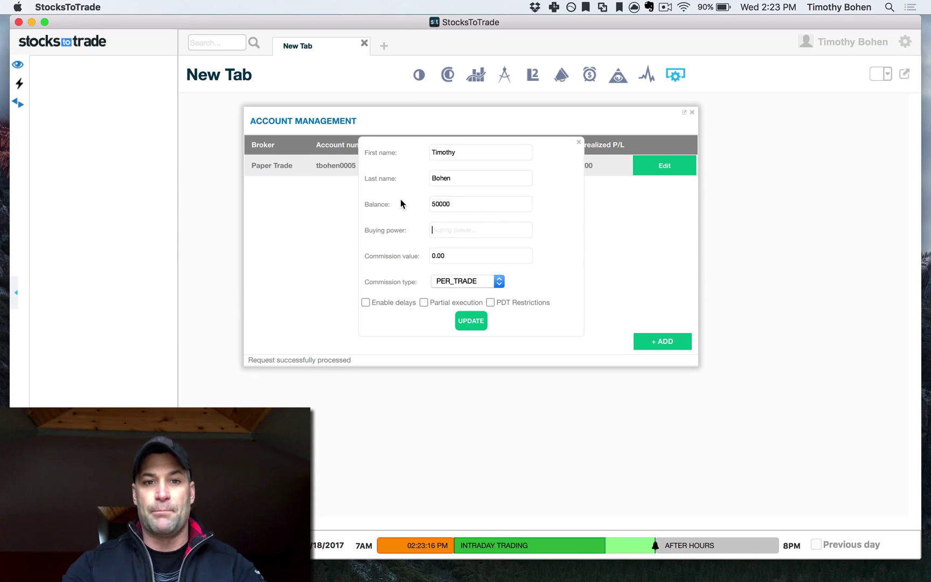
left_click(465, 203)
key("BackSpace")
Set Buying power to 200000 and keep PER_TRADE as the commission type.
left_click(471, 238)
type("200000")
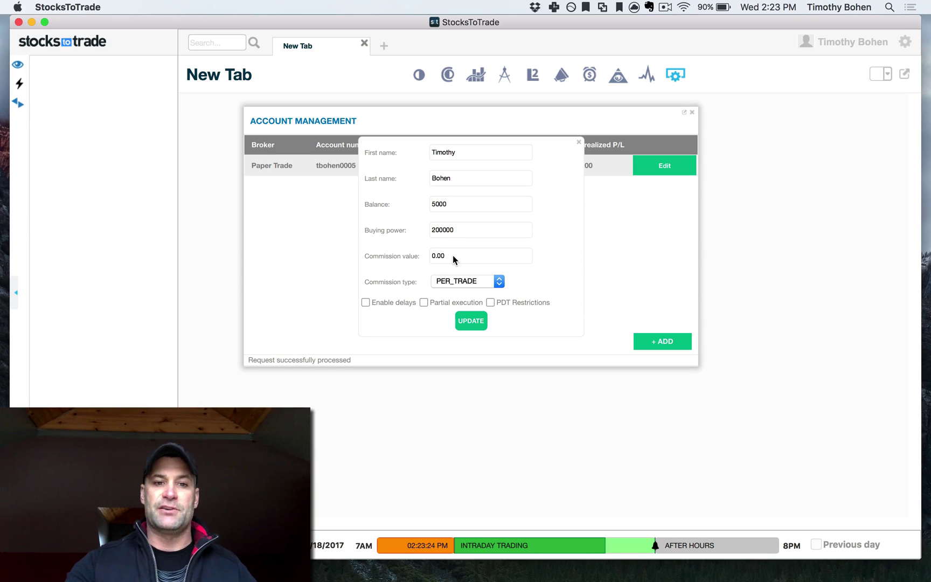
left_click(498, 282)
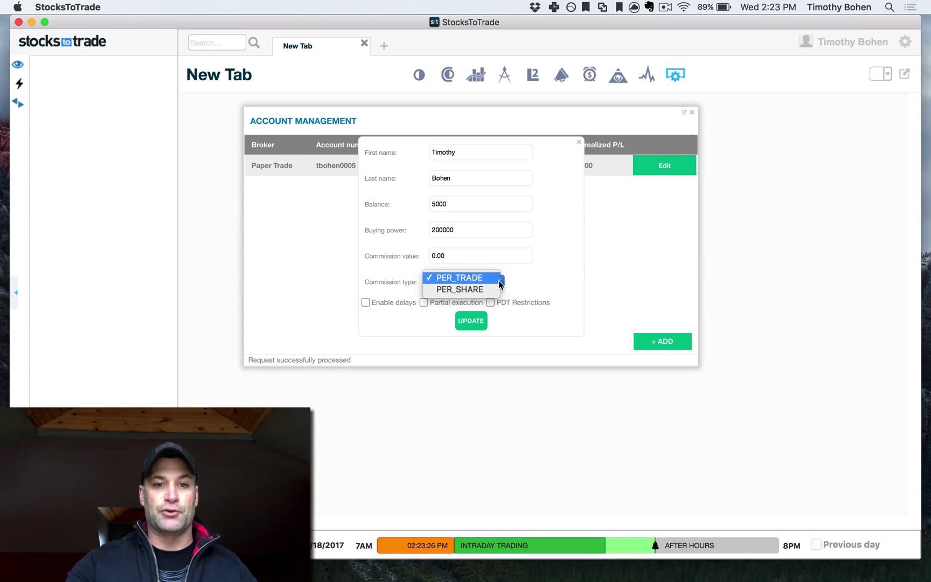
left_click(546, 283)
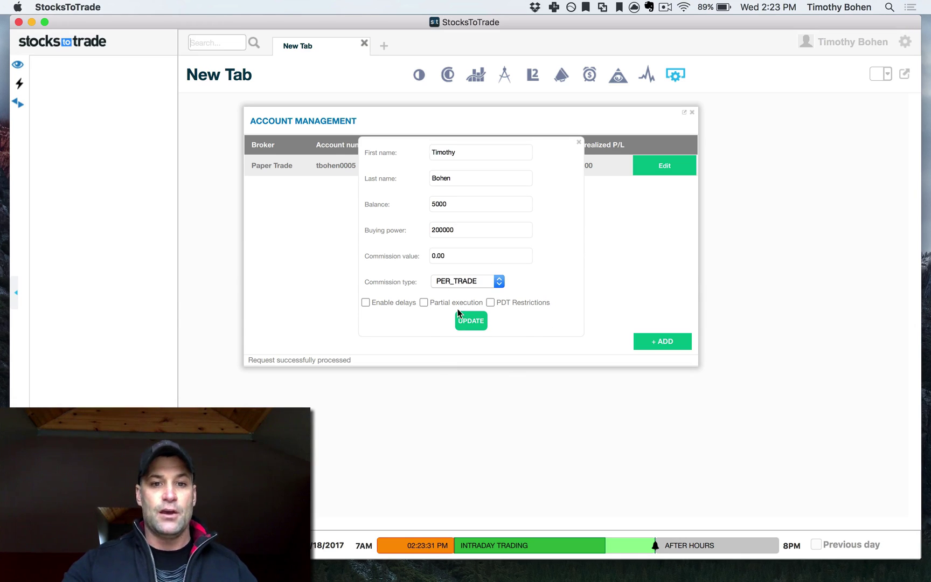
left_click(490, 302)
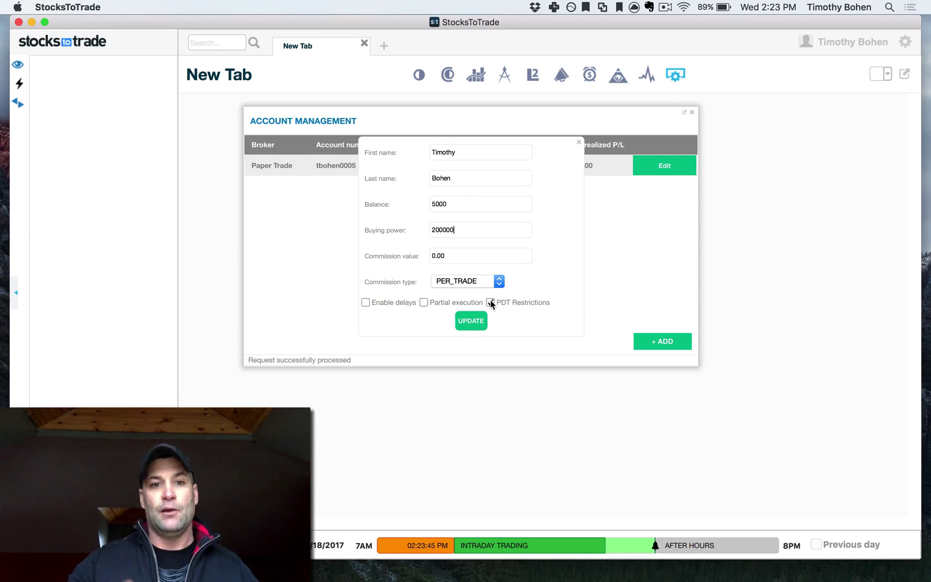
left_click_drag(475, 204, 388, 203)
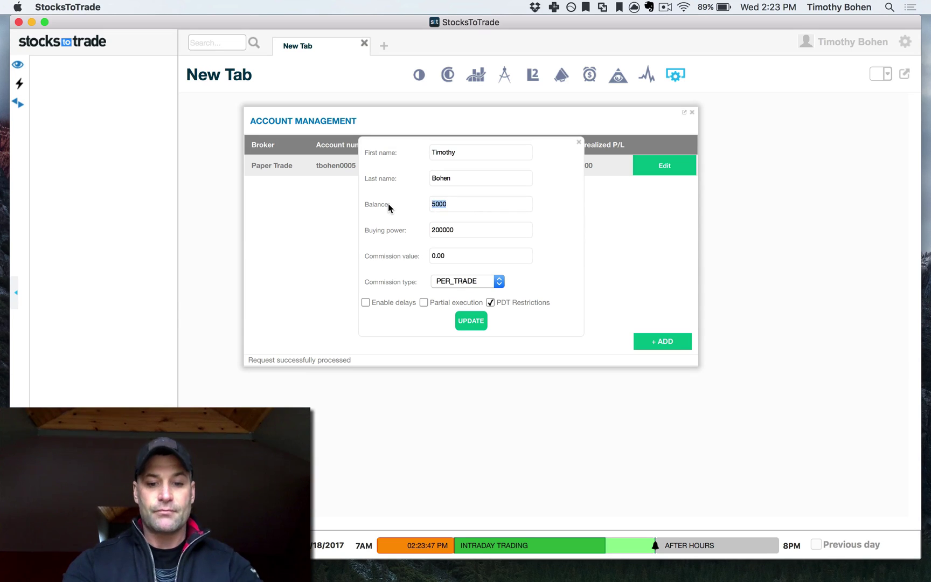
type("1000000000")
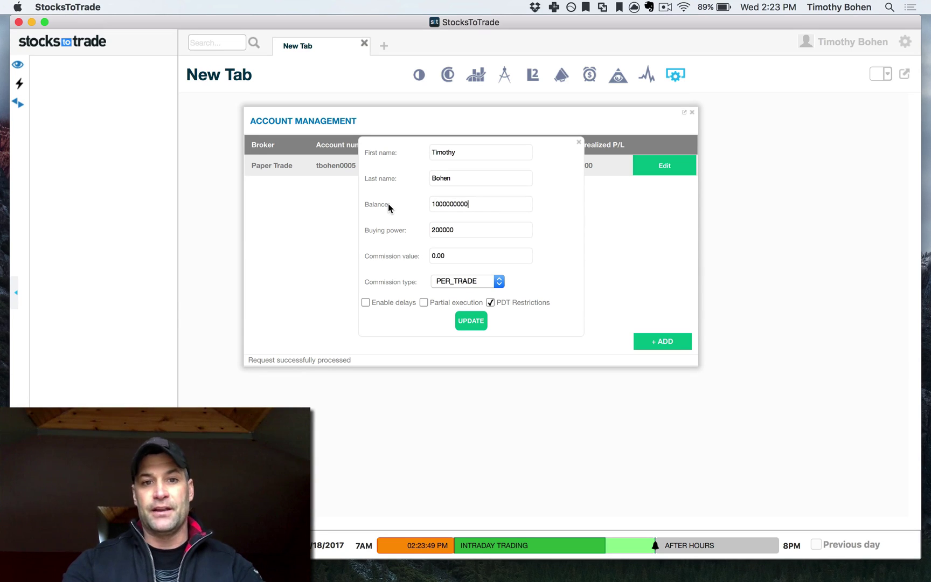
key("Tab")
key("BackSpace")
key("BackSpace")
key("BackSpace")
key("BackSpace")
key("BackSpace")
key("BackSpace")
type("1000000000")
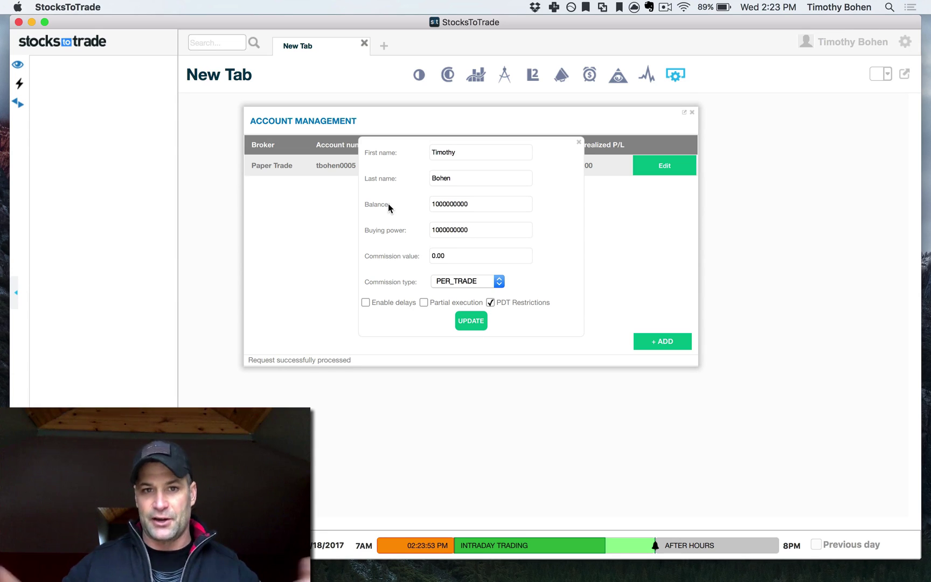
left_click(481, 325)
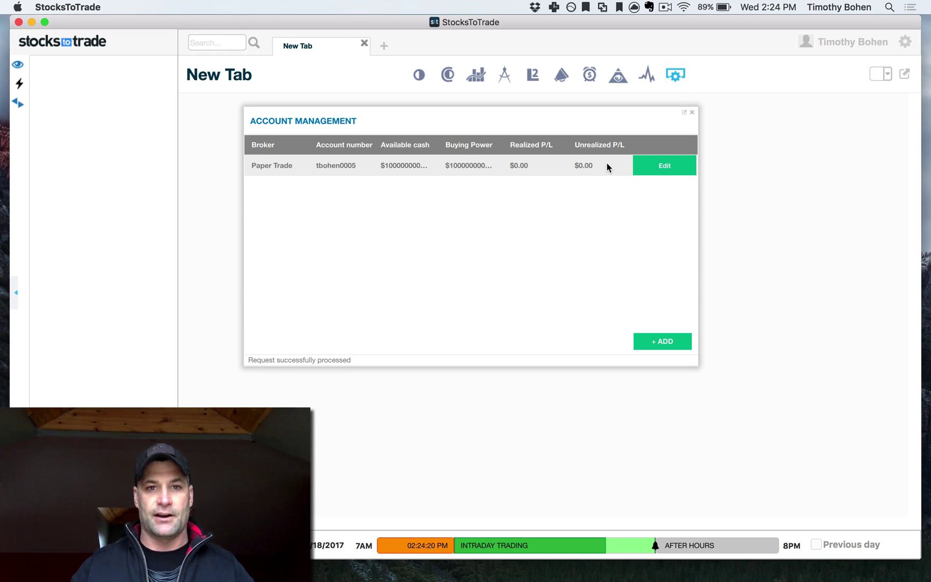
Open MSFT in a new tab.
left_click(380, 48)
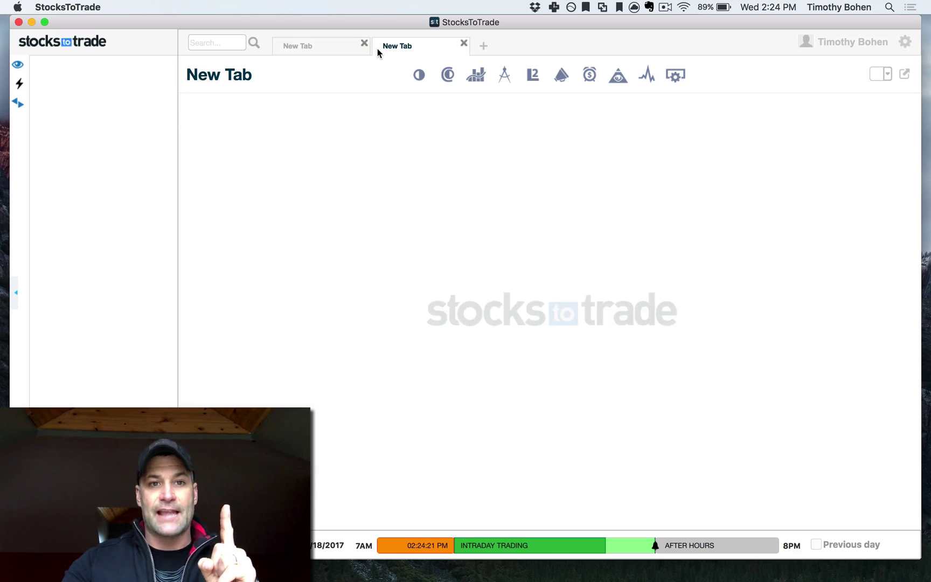
type("MSFT")
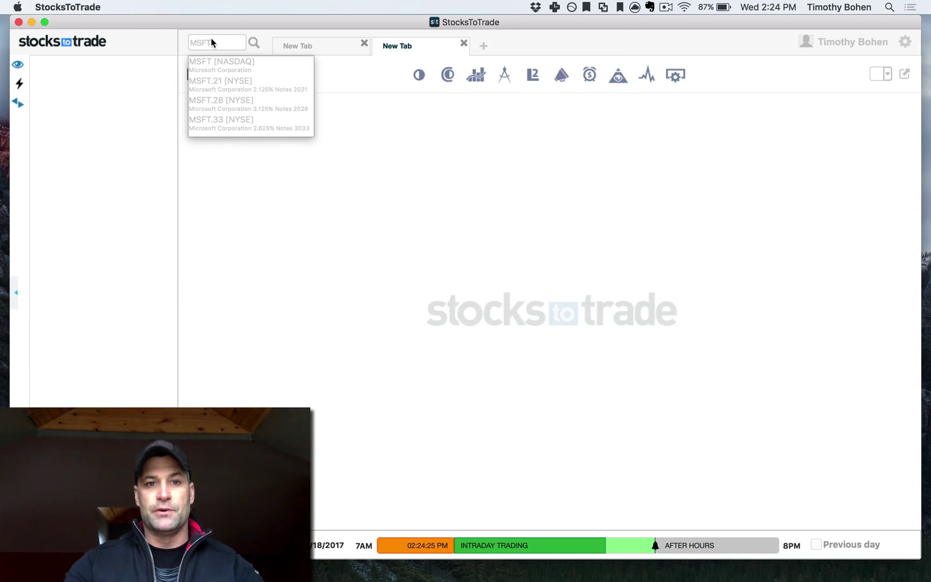
key("Return")
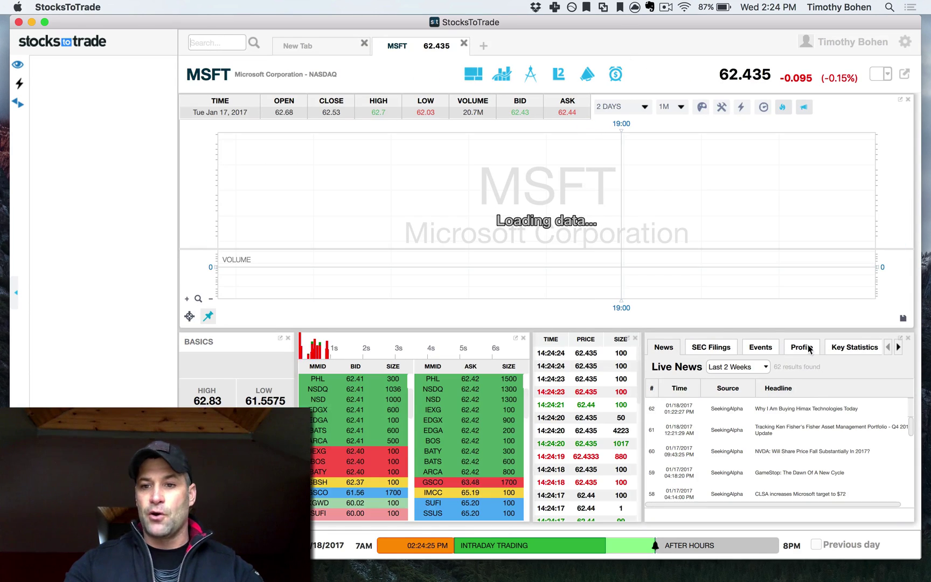
Bring up the MSFT Order panel and select the paper trading account.
left_click(899, 348)
left_click(899, 348)
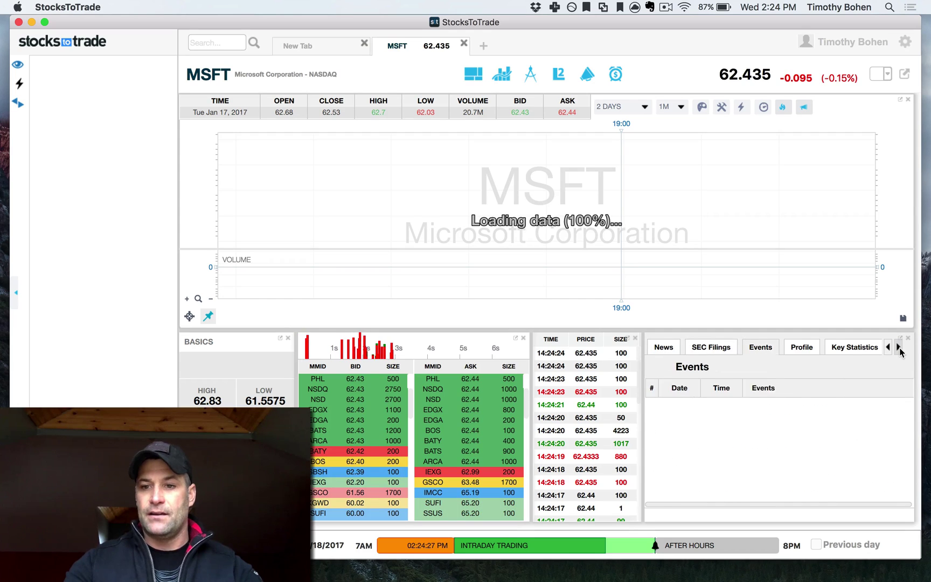
left_click(899, 348)
left_click(899, 348)
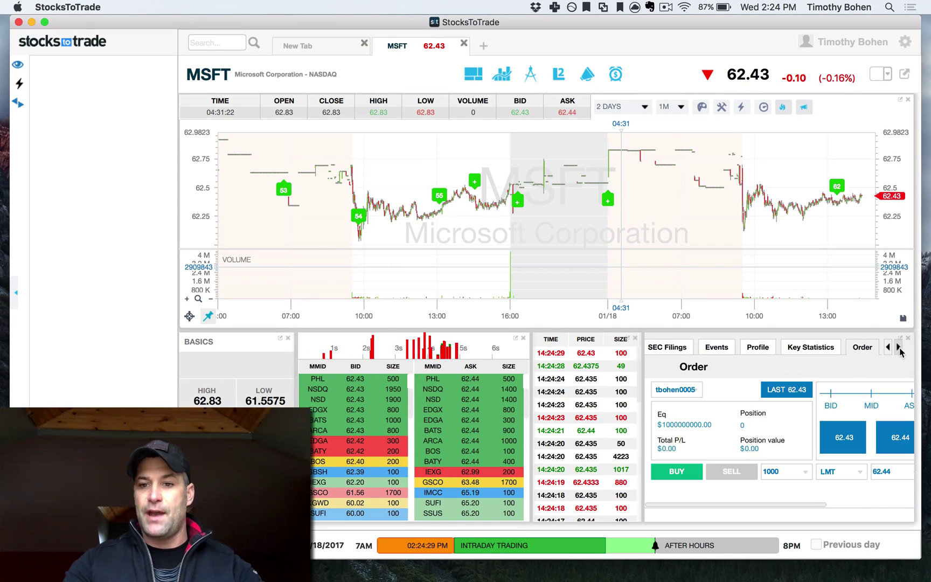
left_click(696, 393)
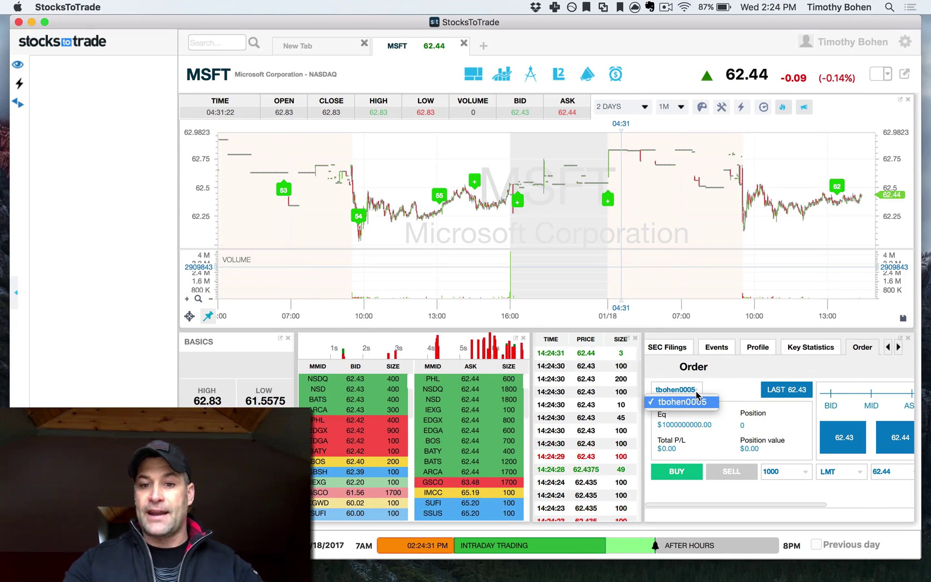